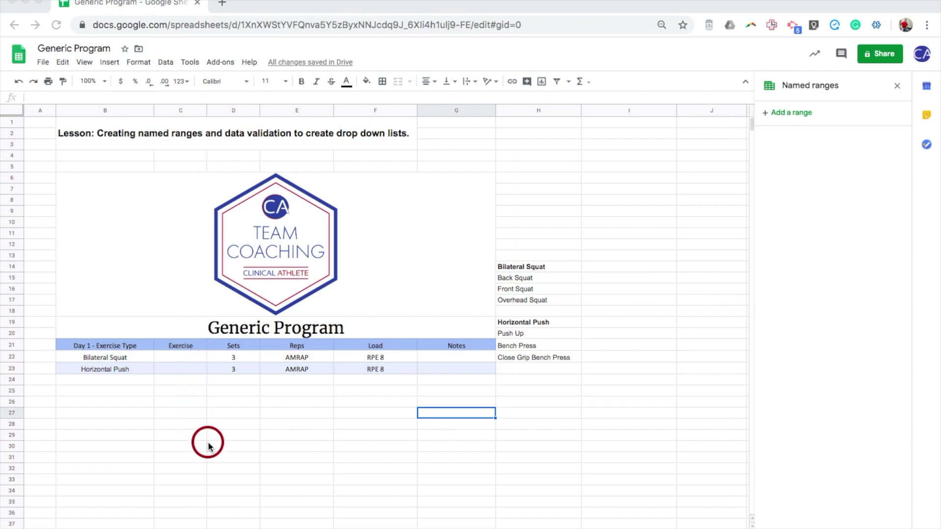
Review the empty Exercise cells C22 and C23 beside their Bilateral Squat and Horizontal Push types
left_click(181, 359)
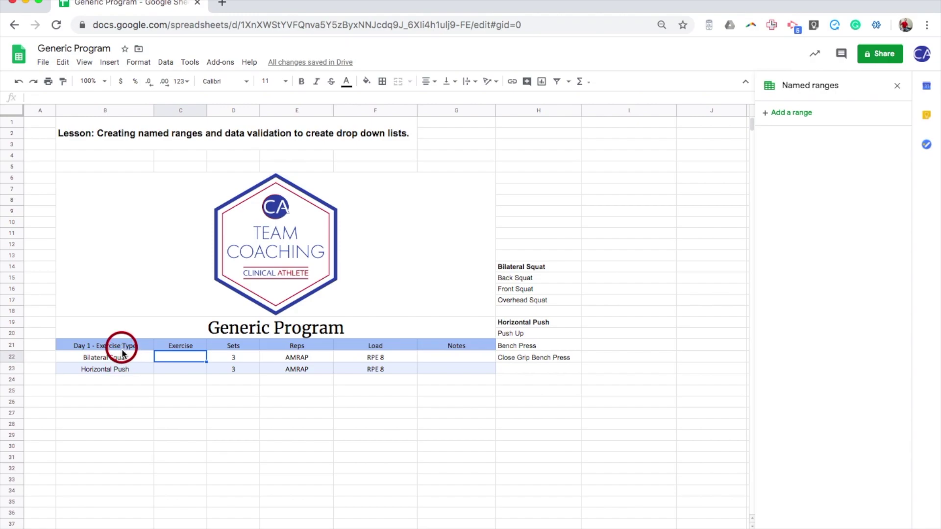
left_click(106, 358)
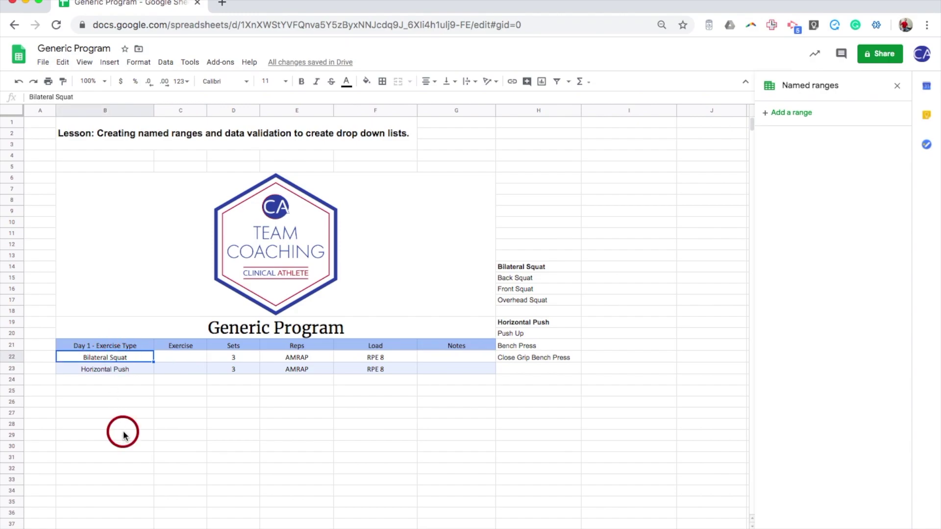
left_click(182, 362)
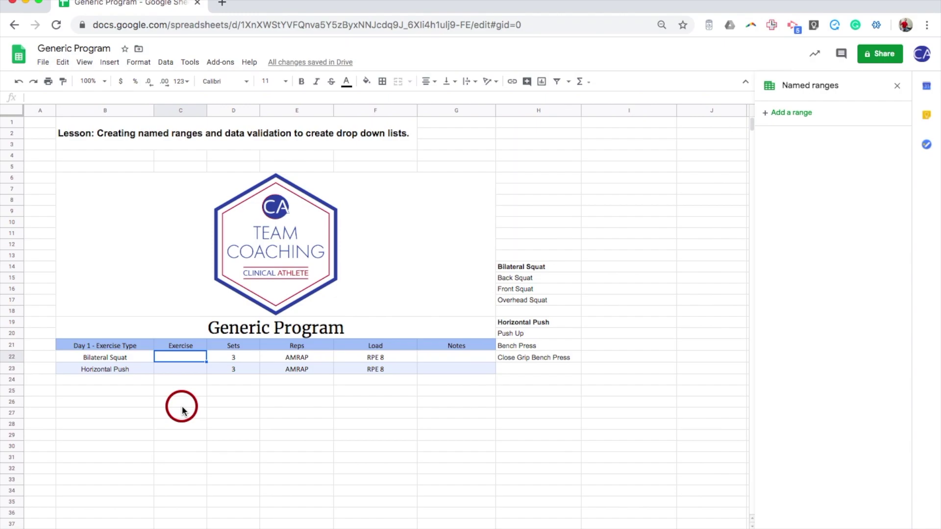
left_click(137, 370)
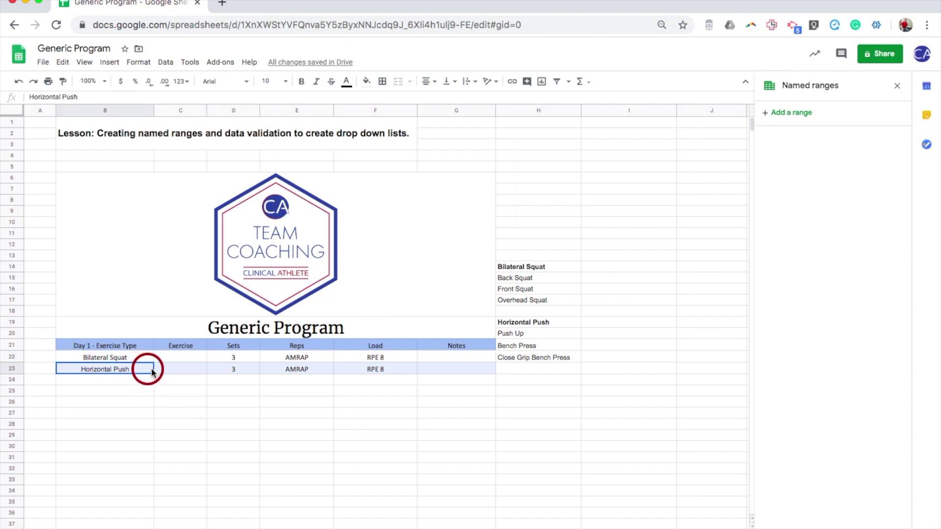
left_click(174, 371)
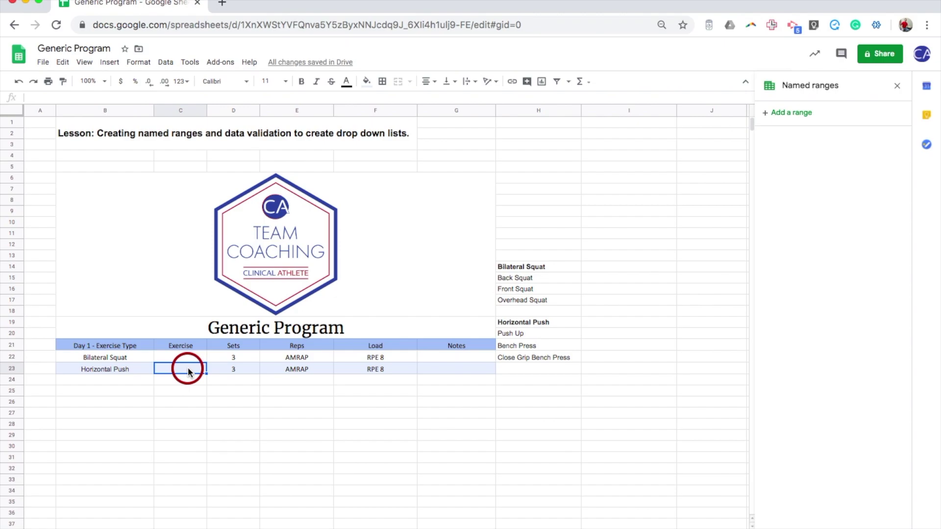
left_click(277, 454)
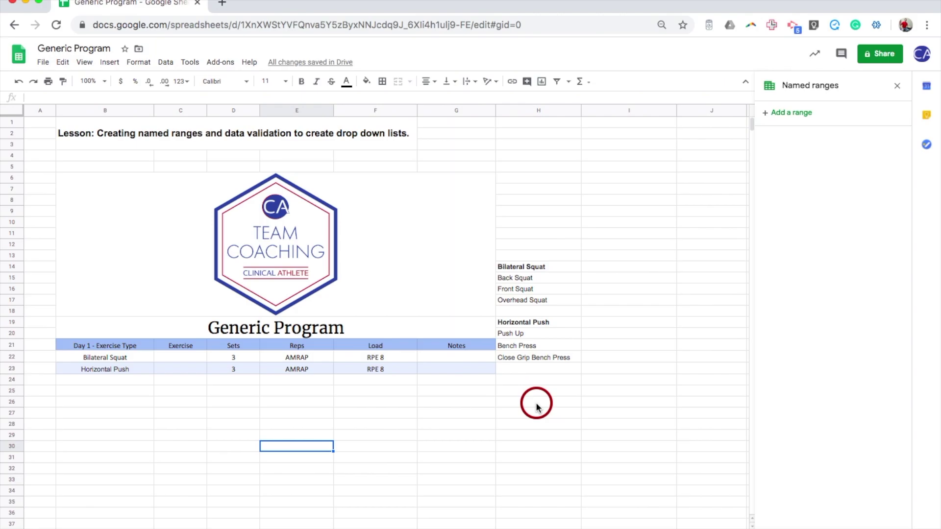
Scroll across and highlight the exercise lists in H14:H22, then clear the selection
scroll(537, 407, "right", 15)
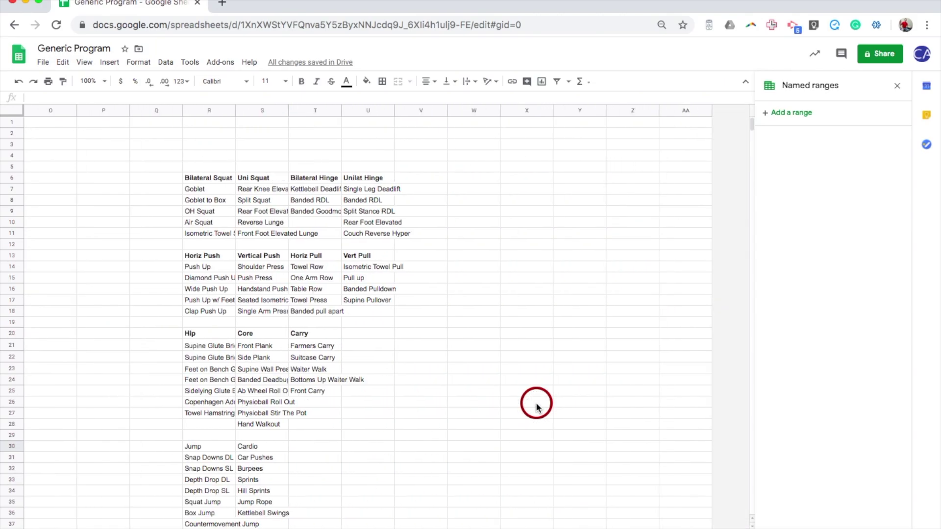
scroll(537, 407, "left", 15)
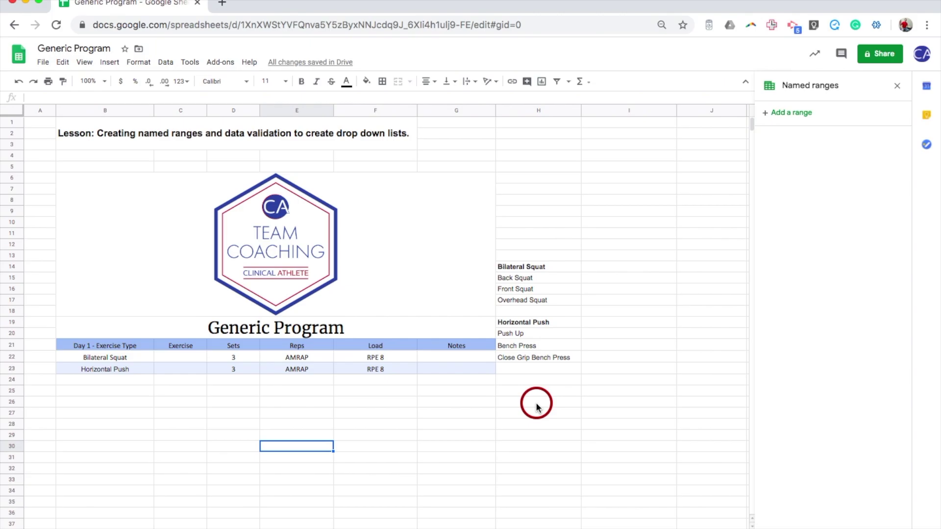
scroll(537, 407, "right", 15)
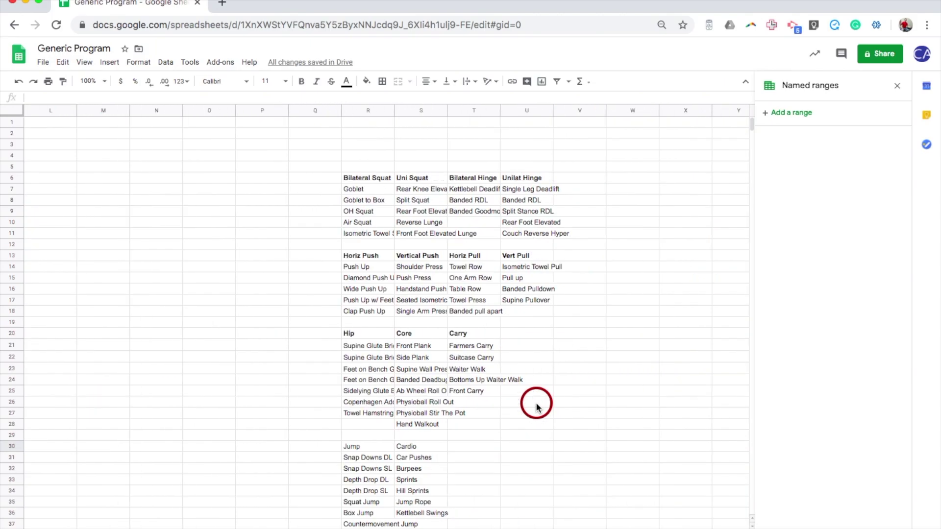
scroll(537, 407, "left", 15)
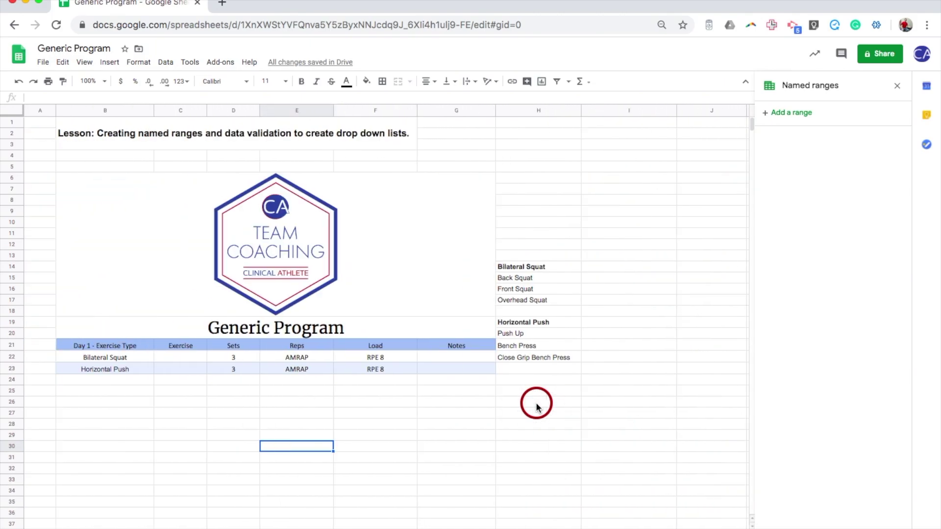
left_click(549, 269)
left_click_drag(549, 269, 550, 360)
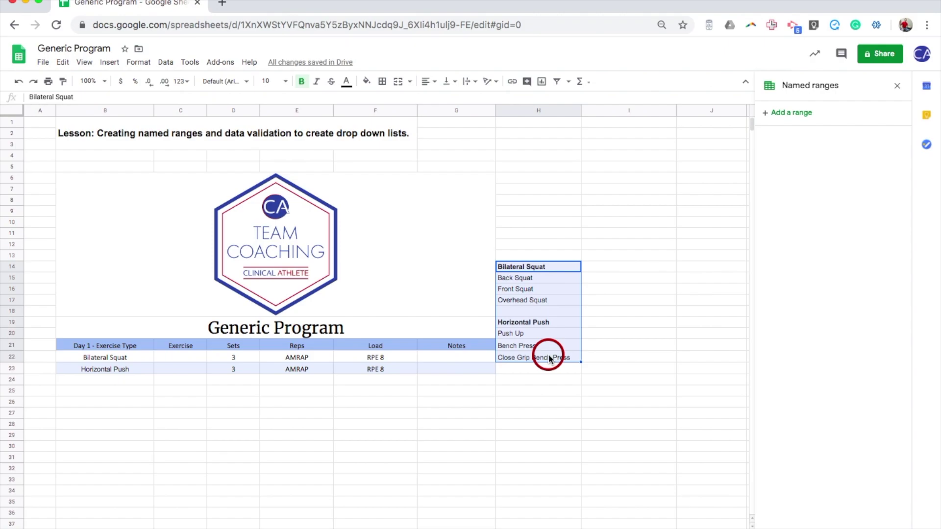
left_click(532, 402)
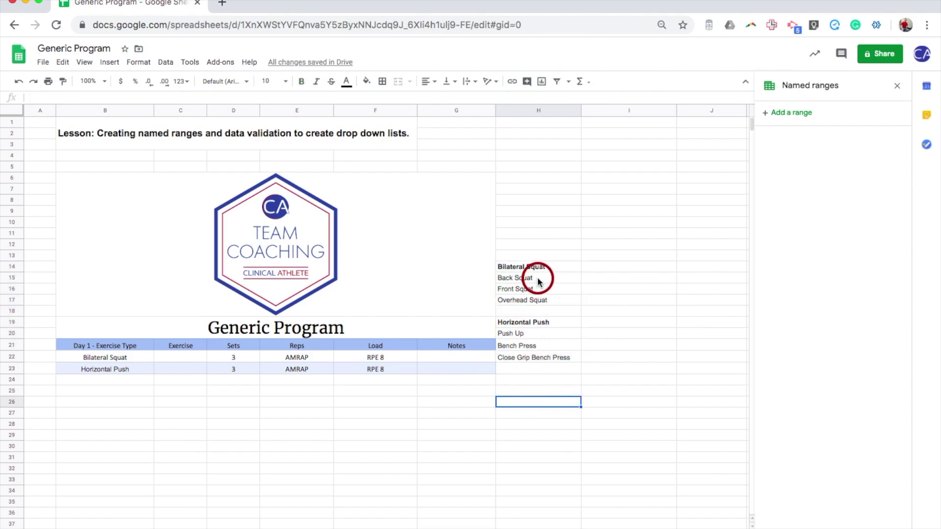
Define H15:H17 (Back Squat to Overhead Squat) as named range BilateralSquat, without a space
left_click_drag(538, 282, 540, 300)
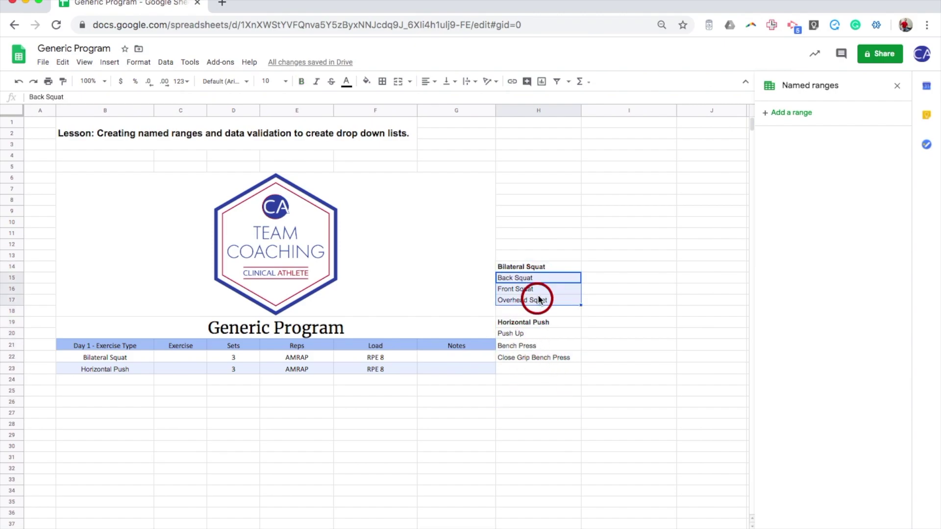
right_click(541, 293)
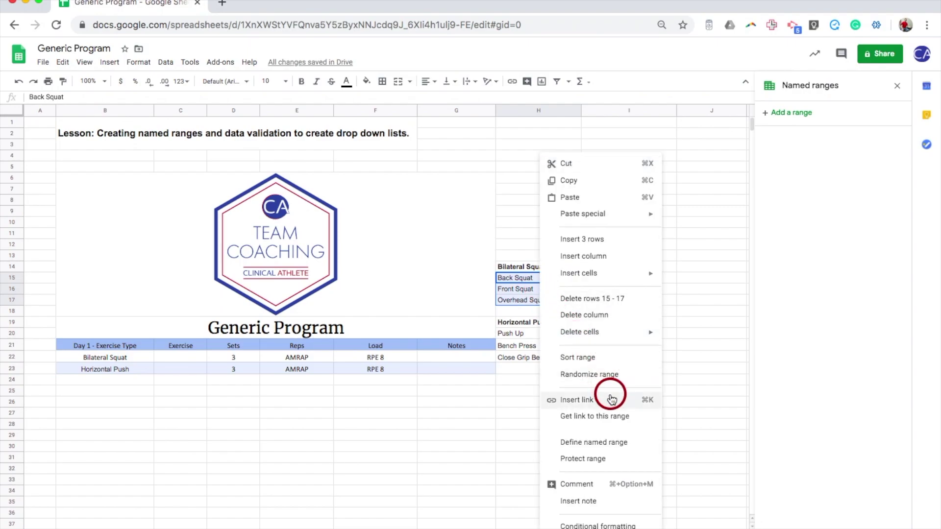
left_click(557, 443)
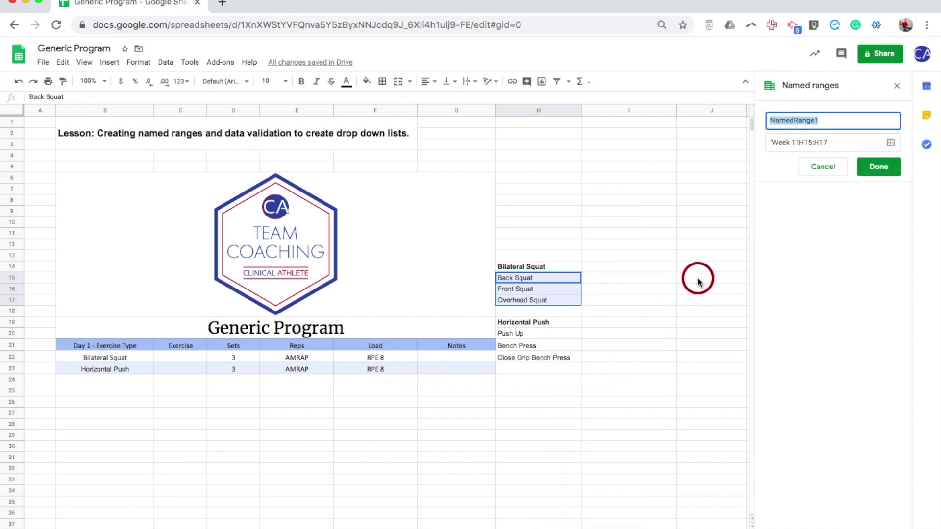
type("Bilat")
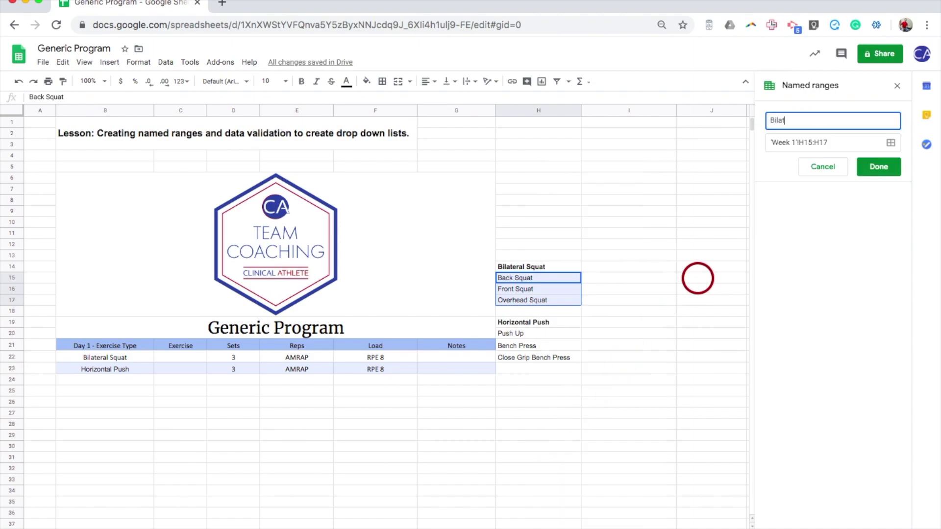
type("eral Squat")
left_click(879, 167)
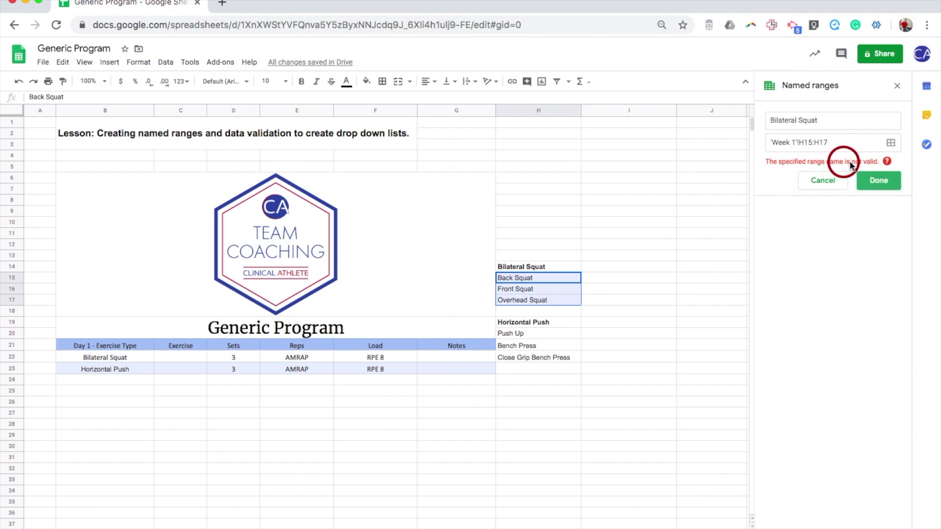
left_click(800, 120)
key("BackSpace")
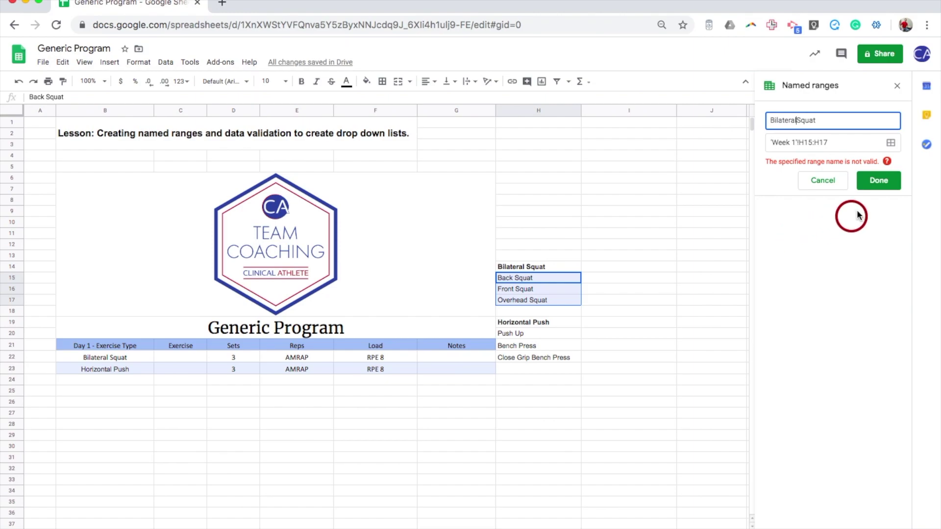
left_click(879, 181)
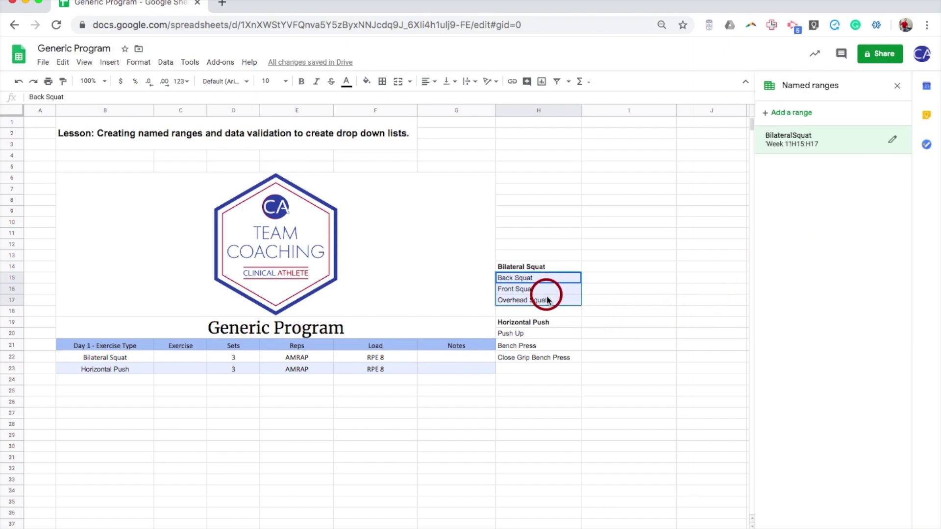
Define H20:H22 (Push Up to Close Grip Bench Press) as named range HorizontalPush
left_click(526, 333)
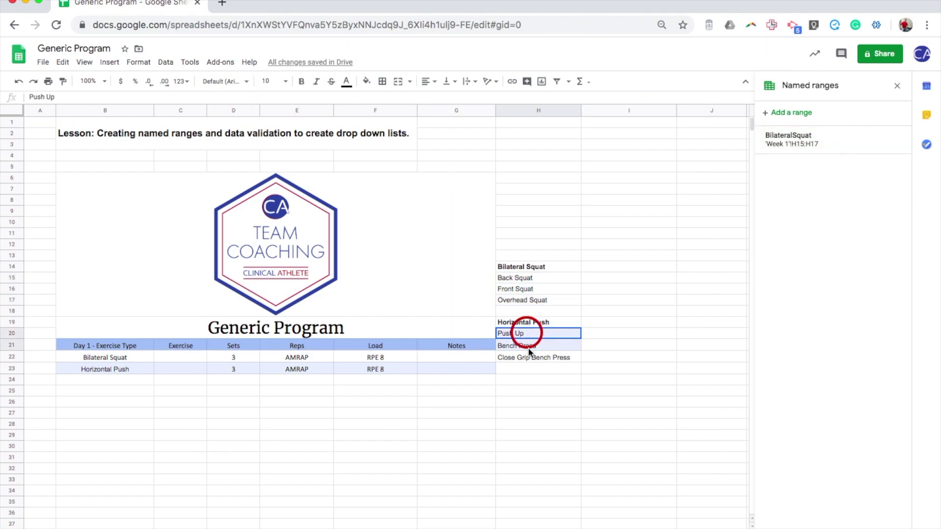
mouse_move(529, 351)
left_mouse_down()
mouse_move(529, 343)
mouse_move(531, 357)
mouse_move(537, 352)
left_mouse_up()
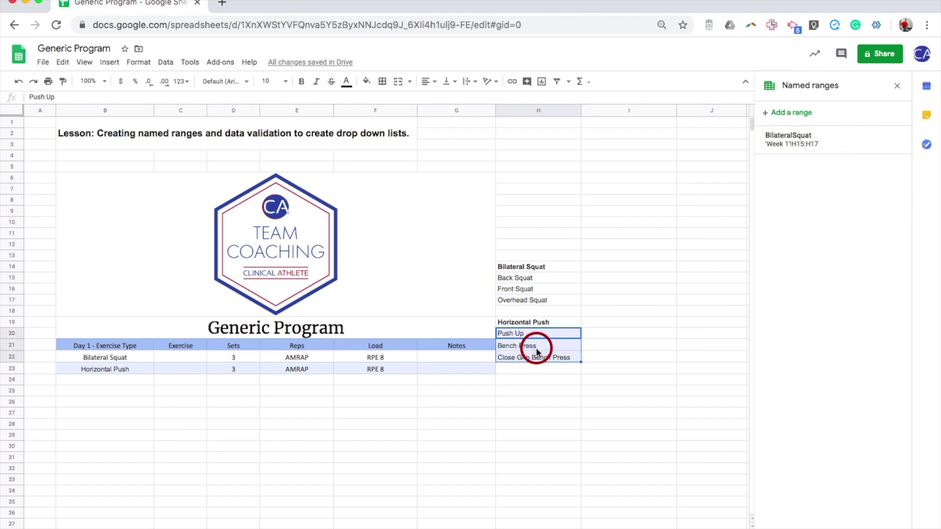
right_click(537, 352)
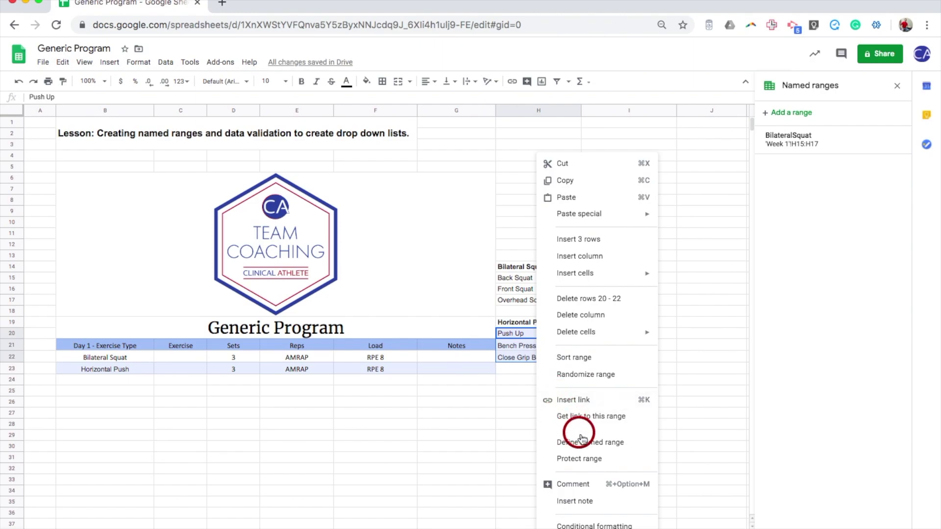
left_click(613, 442)
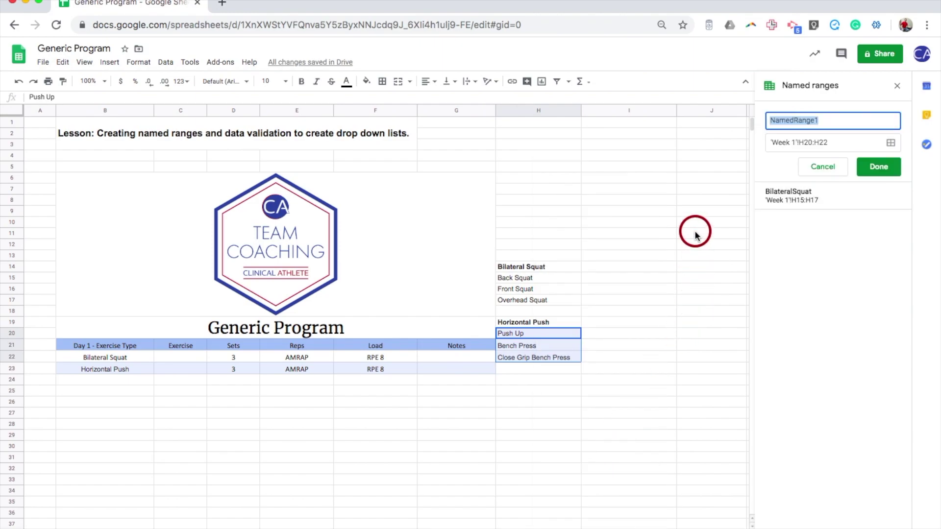
type("HorizontalPush")
left_click(862, 175)
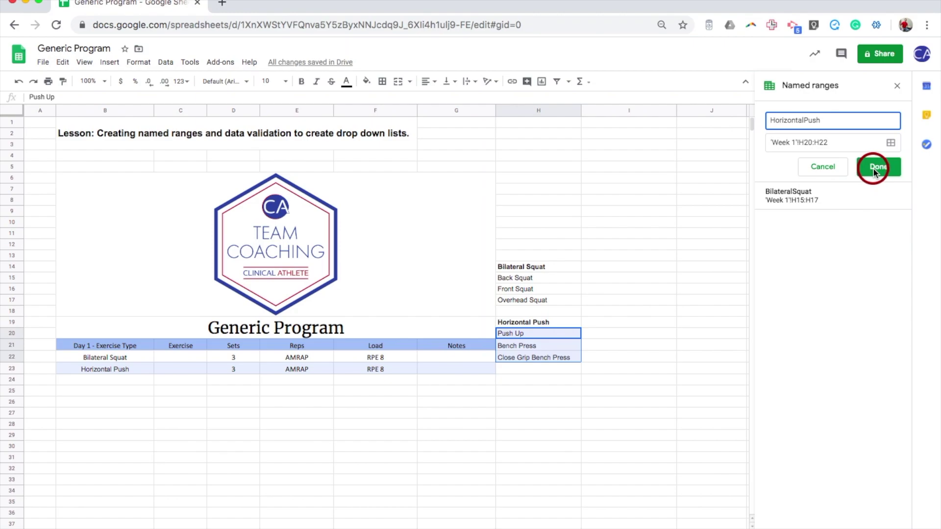
left_click(430, 425)
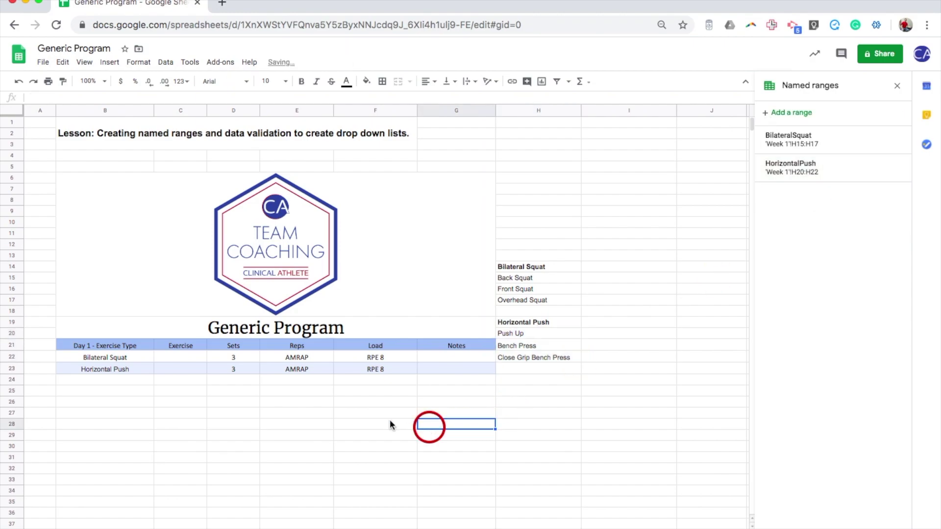
left_click(190, 359)
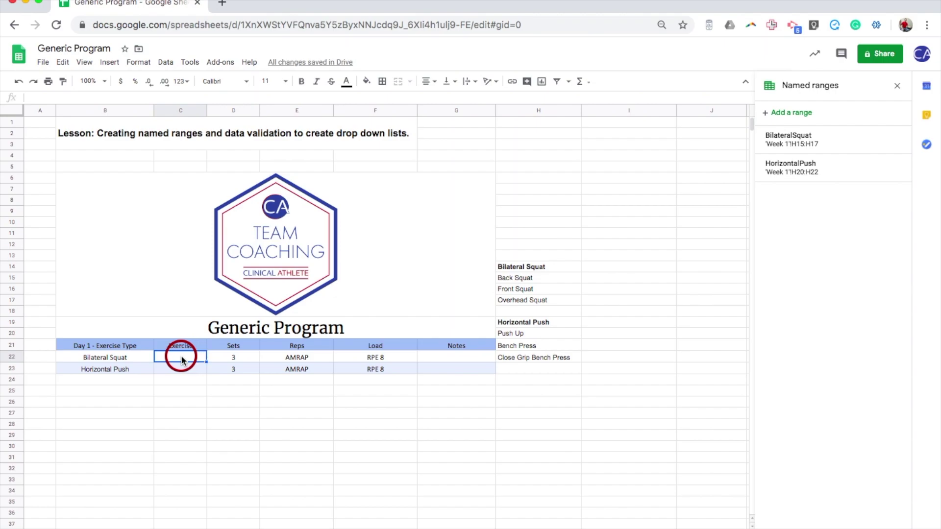
Add a 'List from a range' data validation rule to C22 with source BilateralSquat
right_click(182, 360)
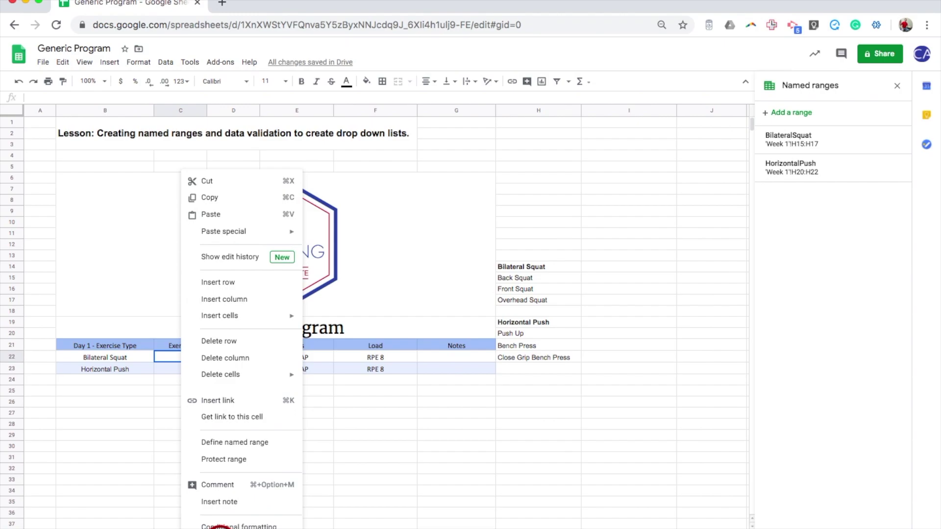
left_click(219, 527)
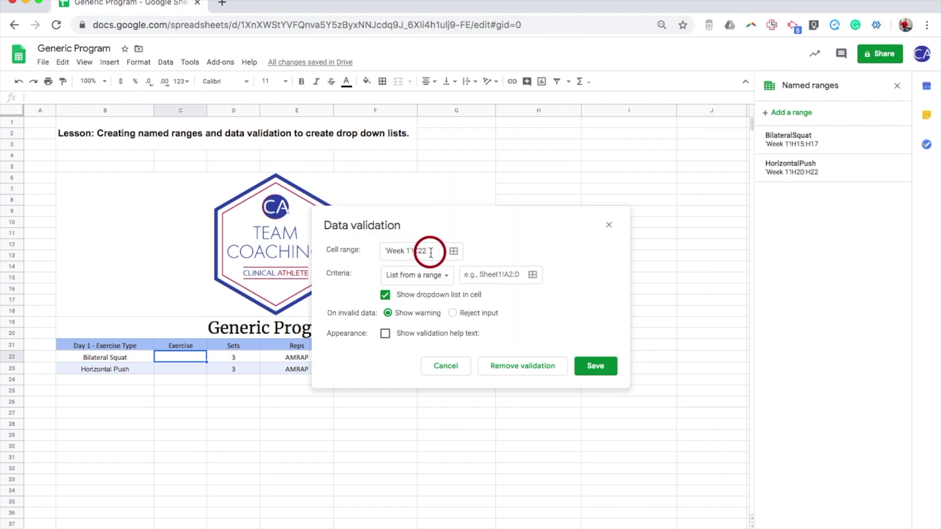
left_click(412, 252)
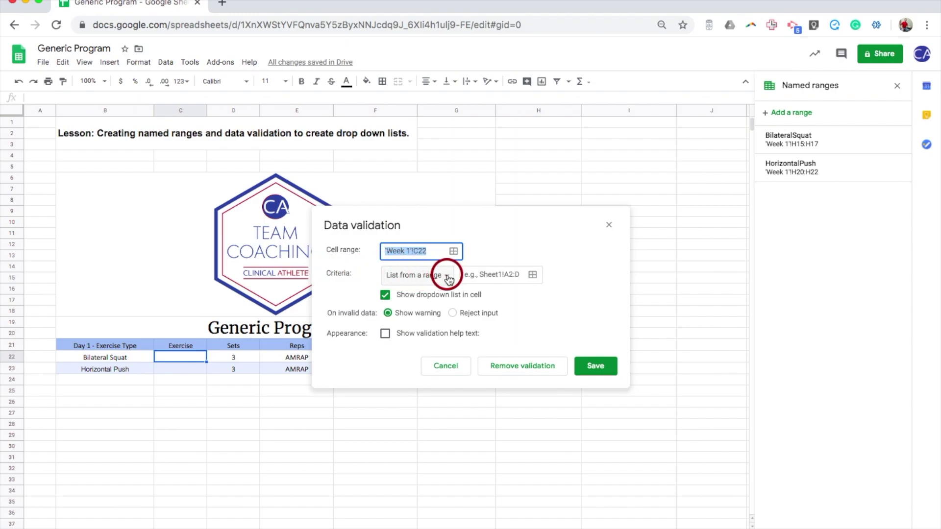
left_click(447, 277)
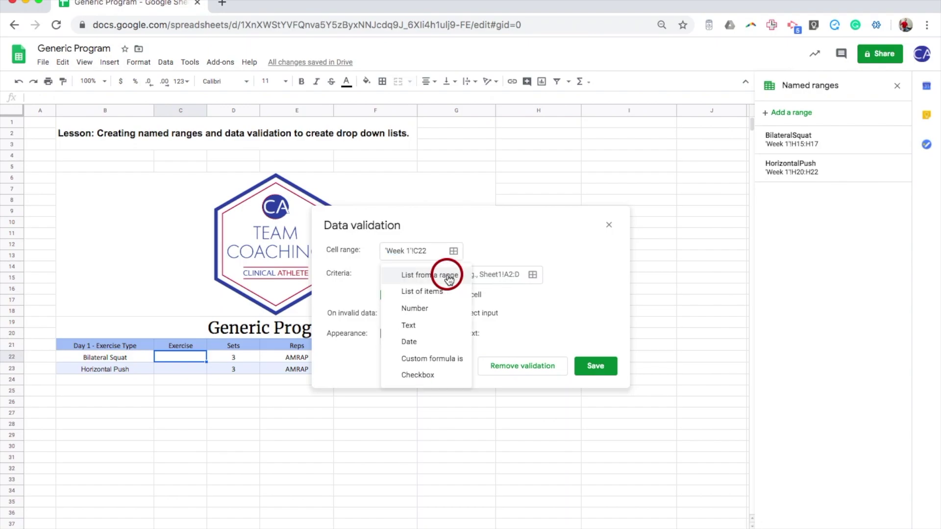
left_click(431, 290)
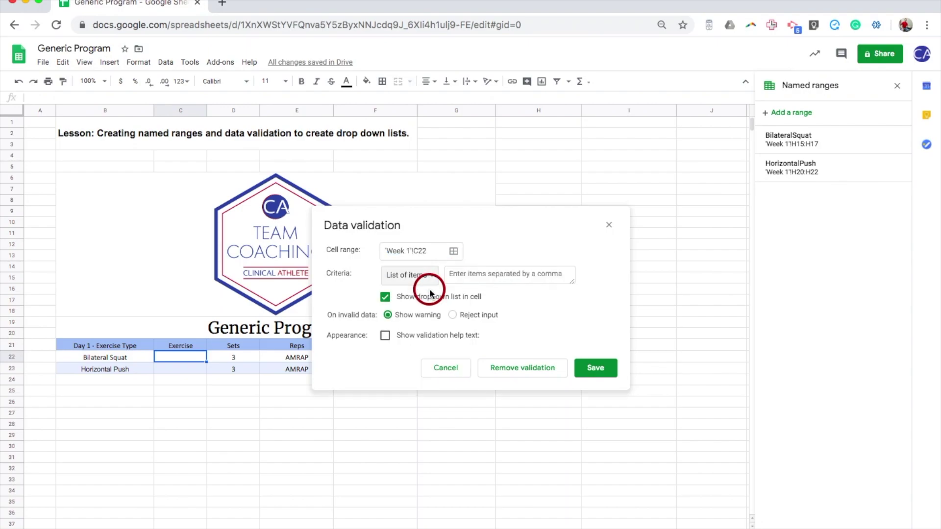
left_click(475, 275)
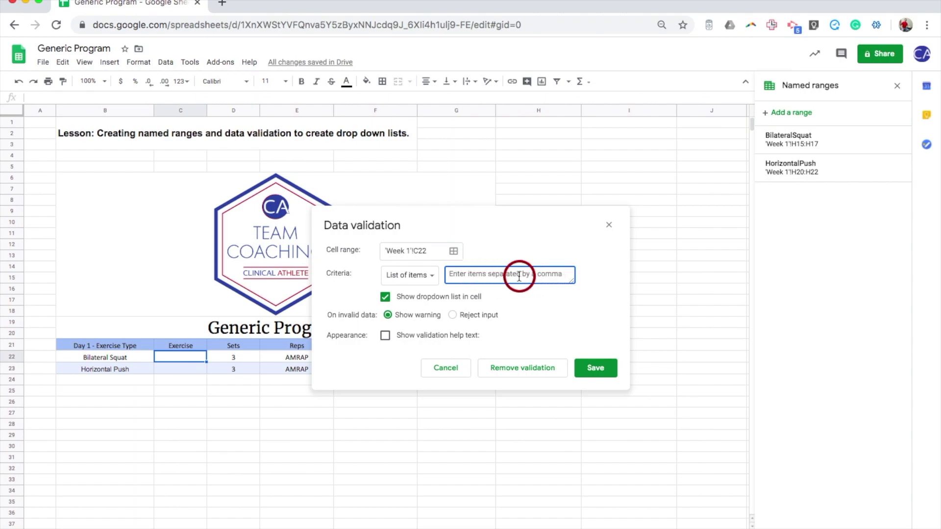
left_click(431, 279)
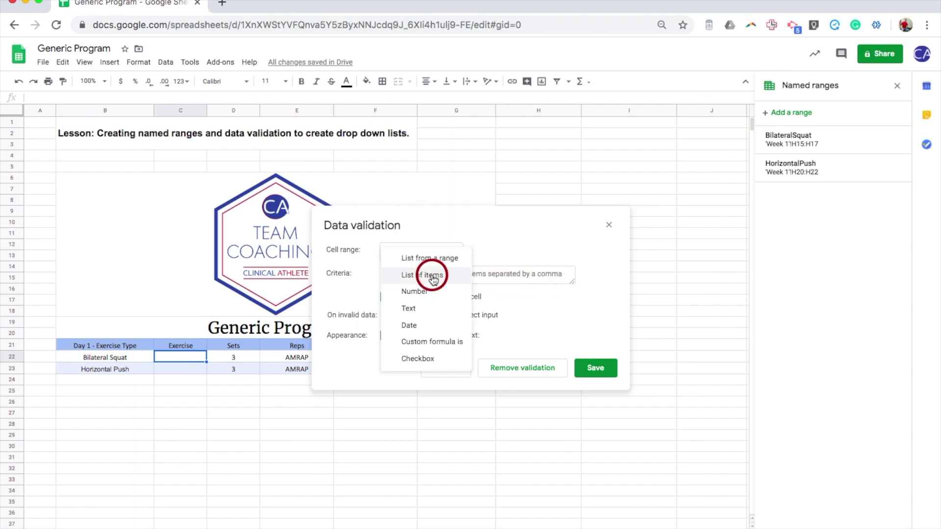
left_click(394, 258)
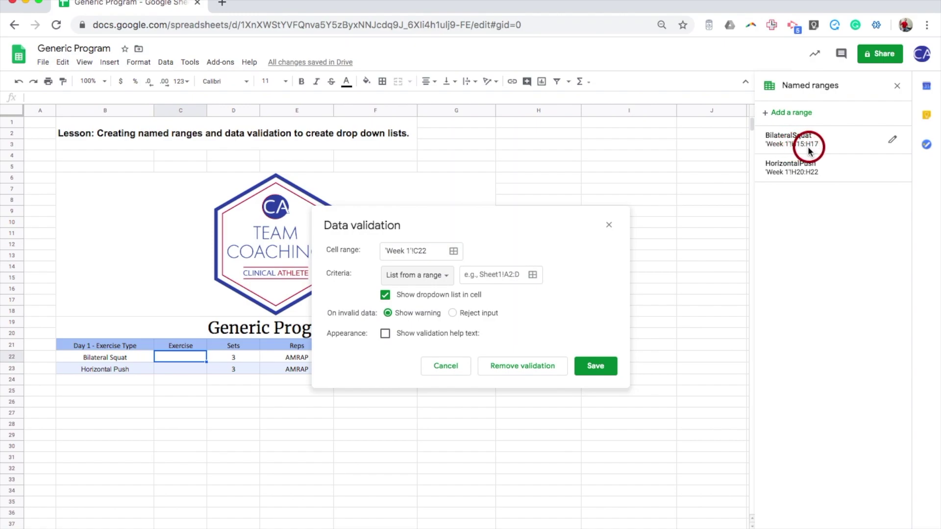
left_click(497, 274)
type("BilateralSquat")
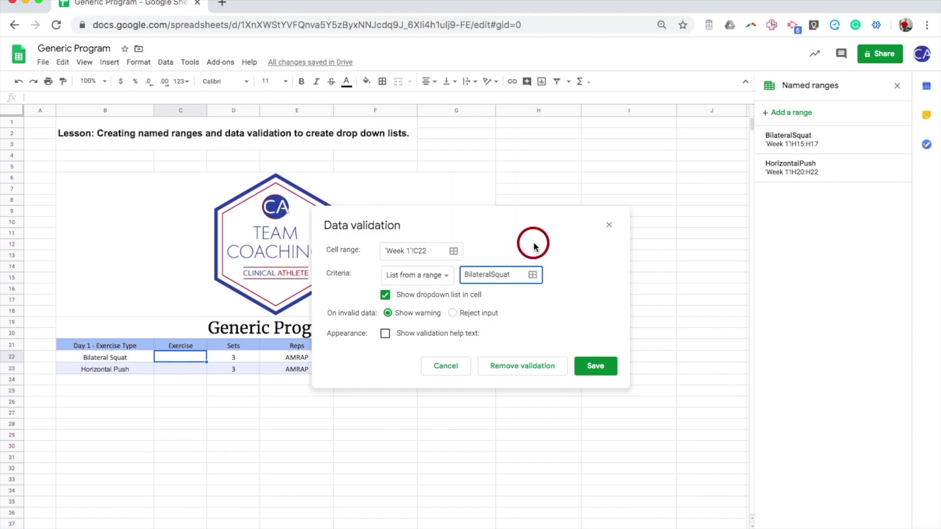
left_click(596, 367)
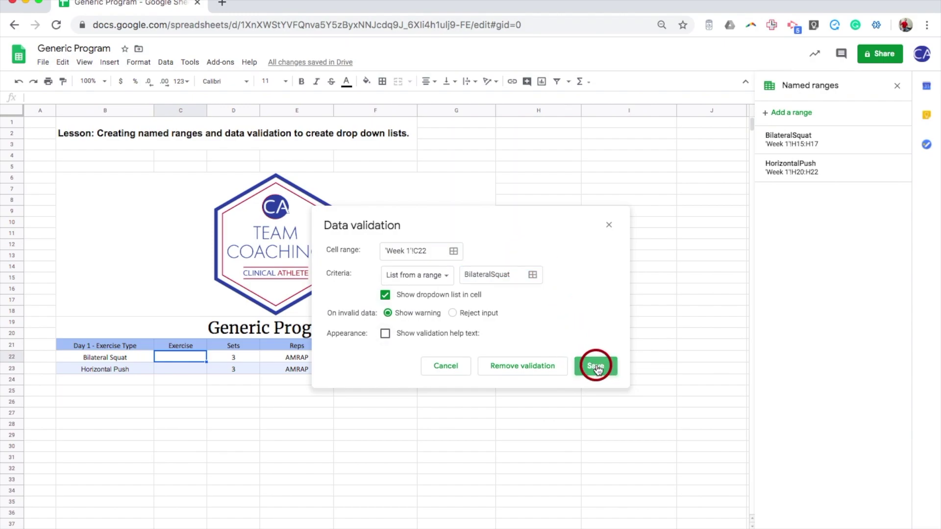
Confirm C22's dropdown lists the squat exercises, then start a validation rule for C23
left_click(201, 357)
left_click(186, 368)
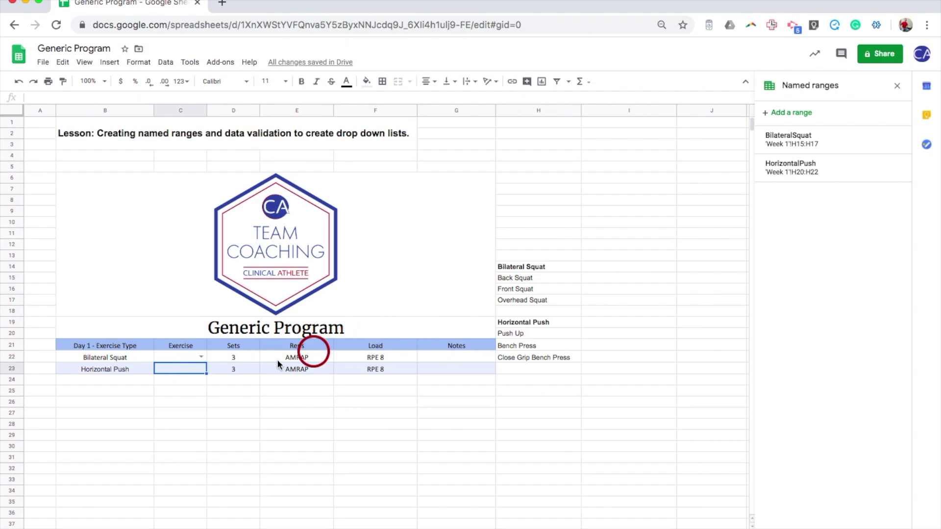
right_click(185, 374)
mouse_move(185, 375)
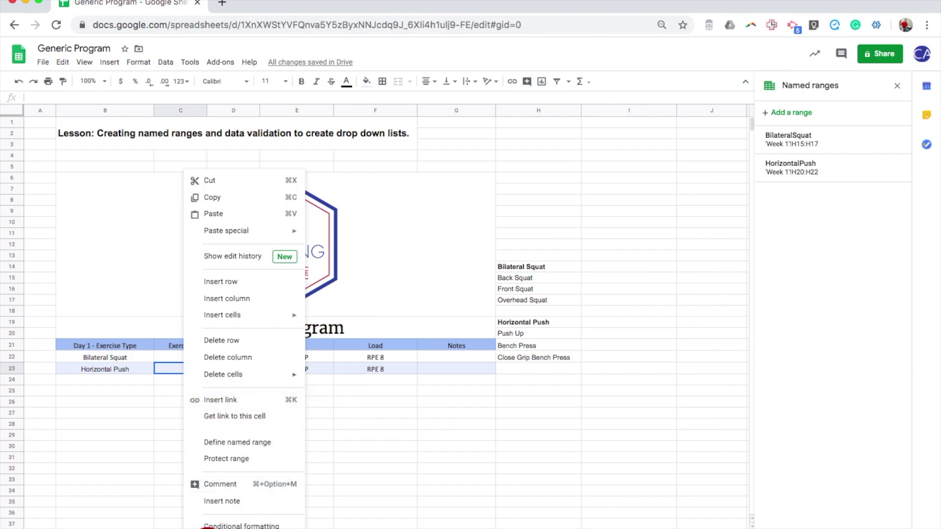
left_click(202, 527)
left_click(419, 251)
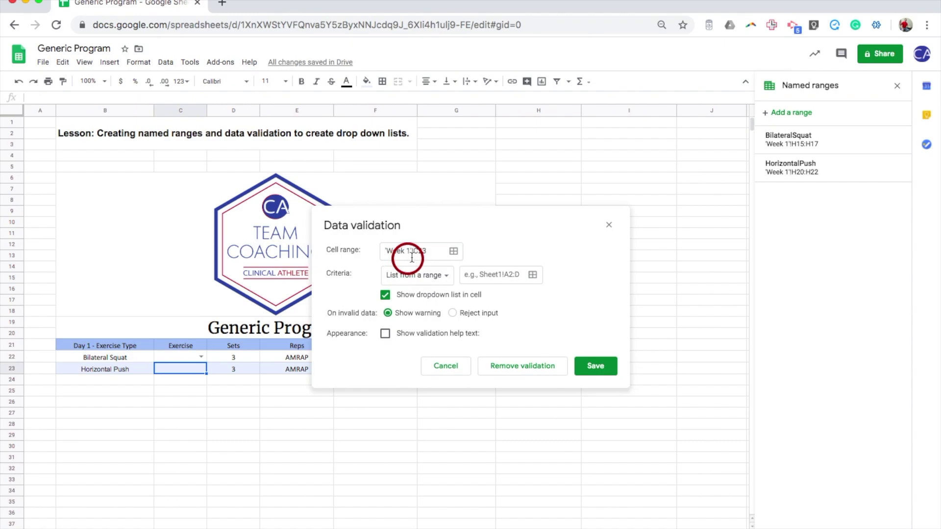
Set C23's list source to HorizontalPush, save, and confirm it offers the push exercises
left_click(492, 273)
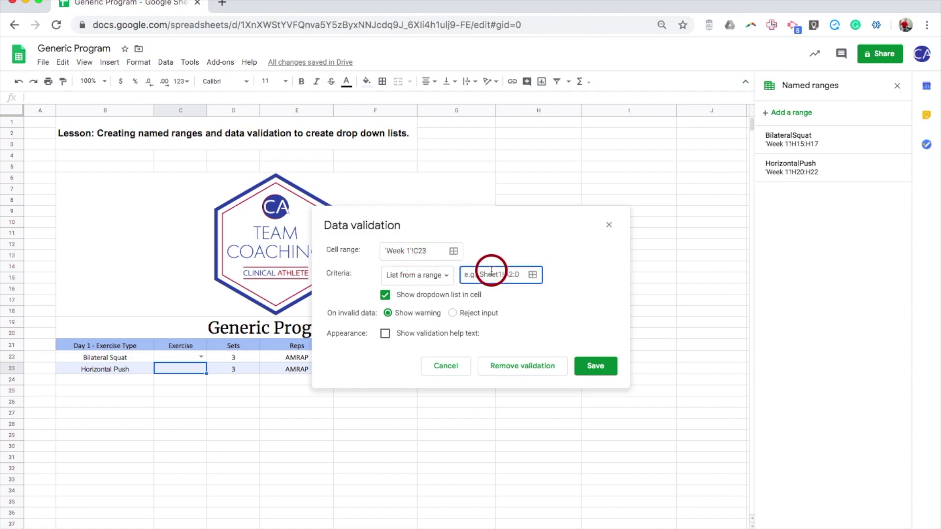
type("Horz")
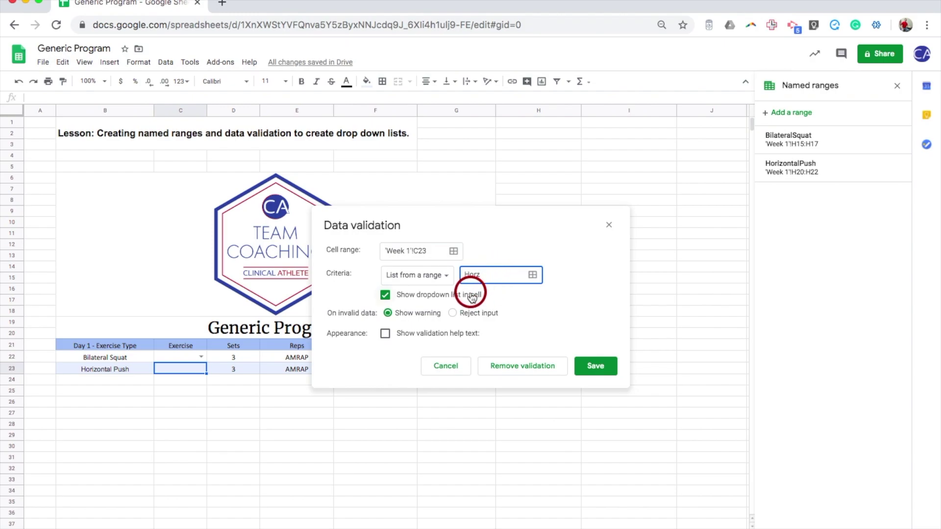
type("nttalPush")
left_click(475, 274)
type("i")
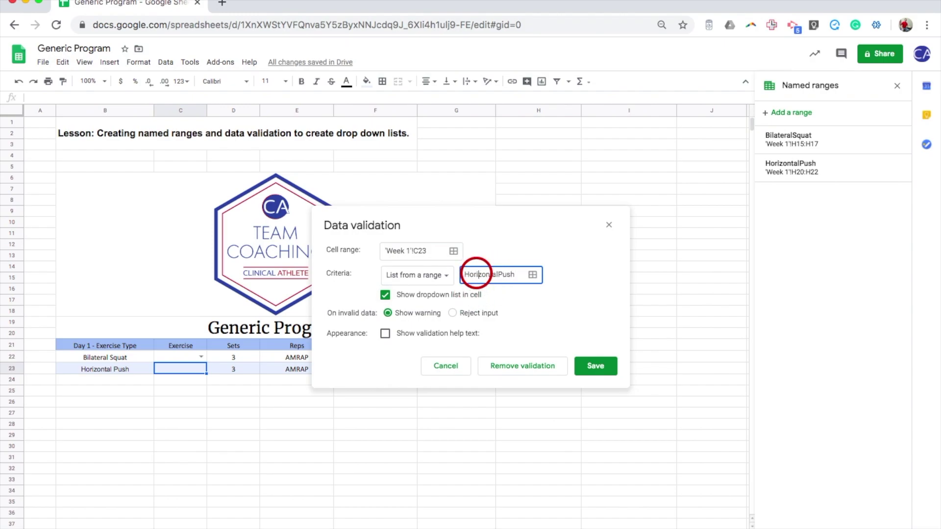
left_click(534, 419)
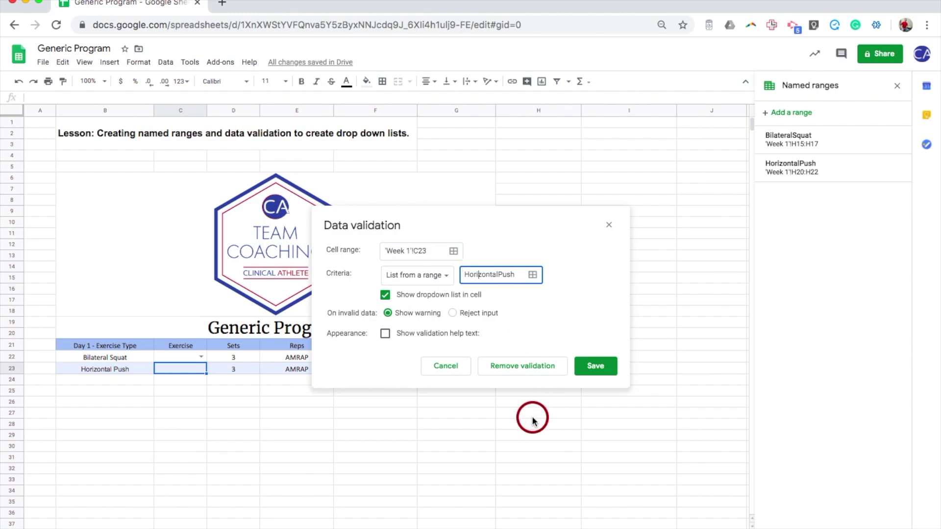
left_click(595, 367)
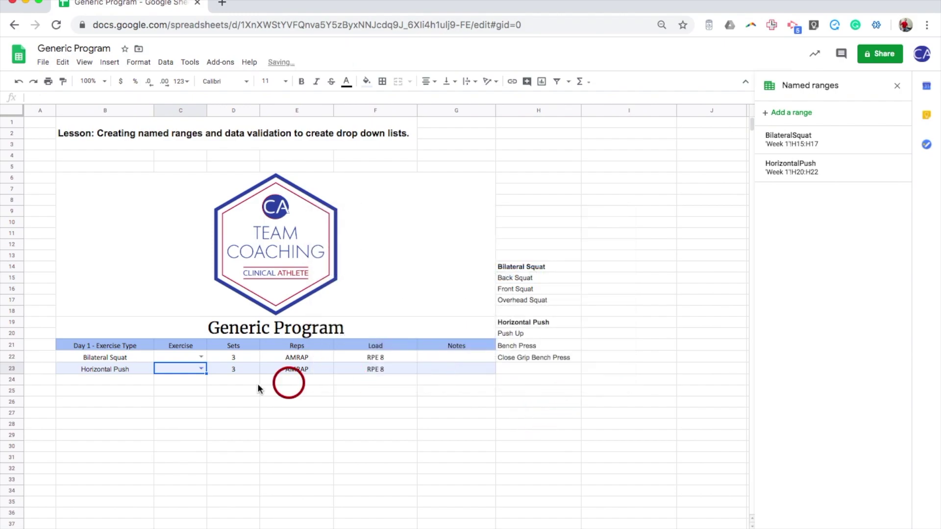
left_click(202, 369)
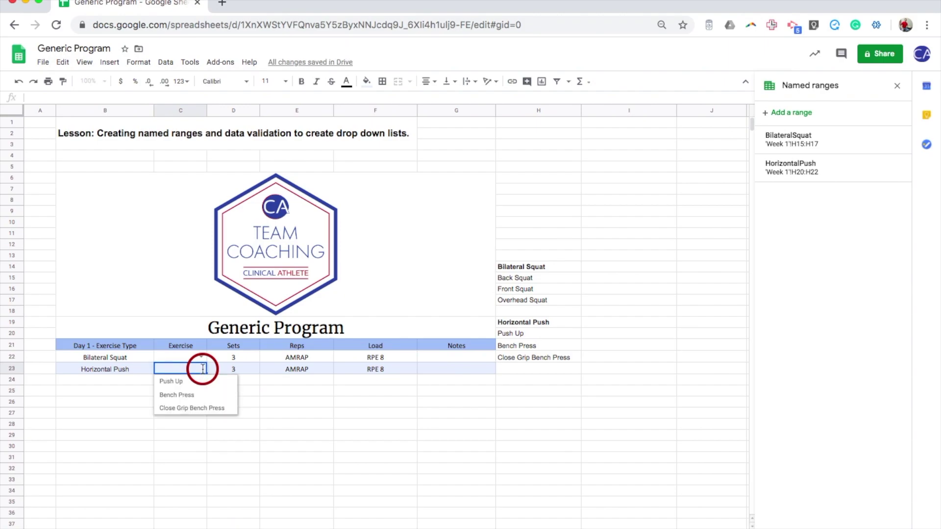
left_click(318, 414)
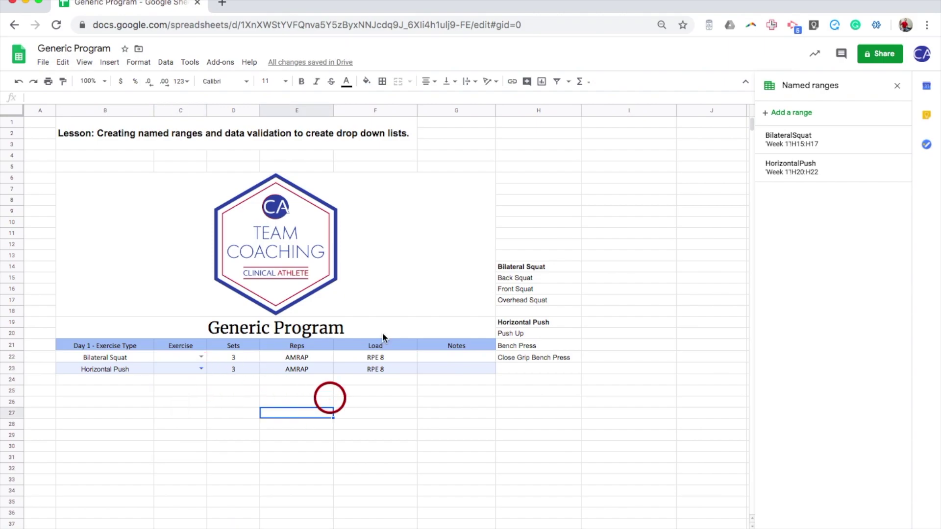